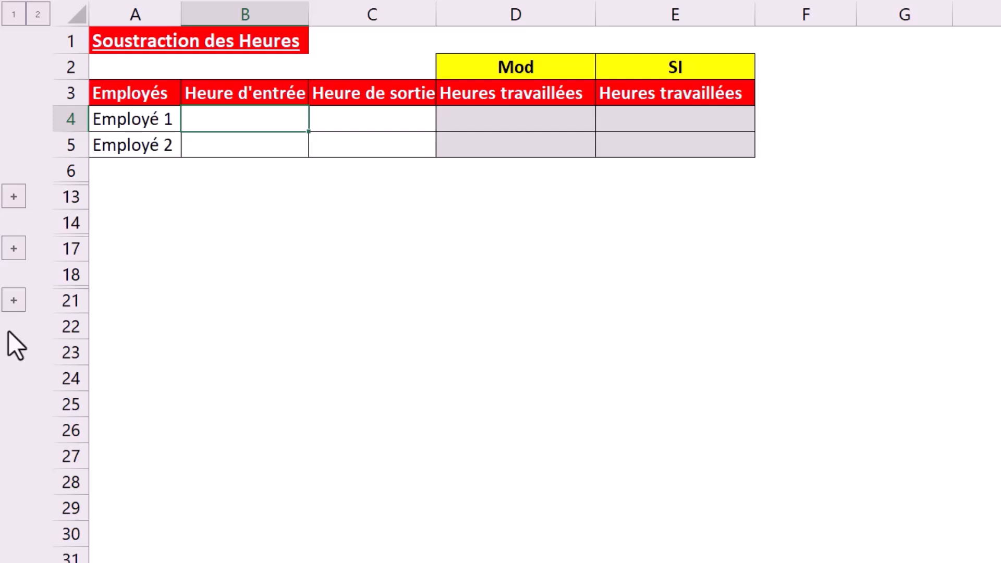
- Enter the entry times 8:00 for Employé 1 in B4 and 17:00 for Employé 2 in B5
{"action": "type", "text": "8:00"}
{"action": "key", "text": "Return"}
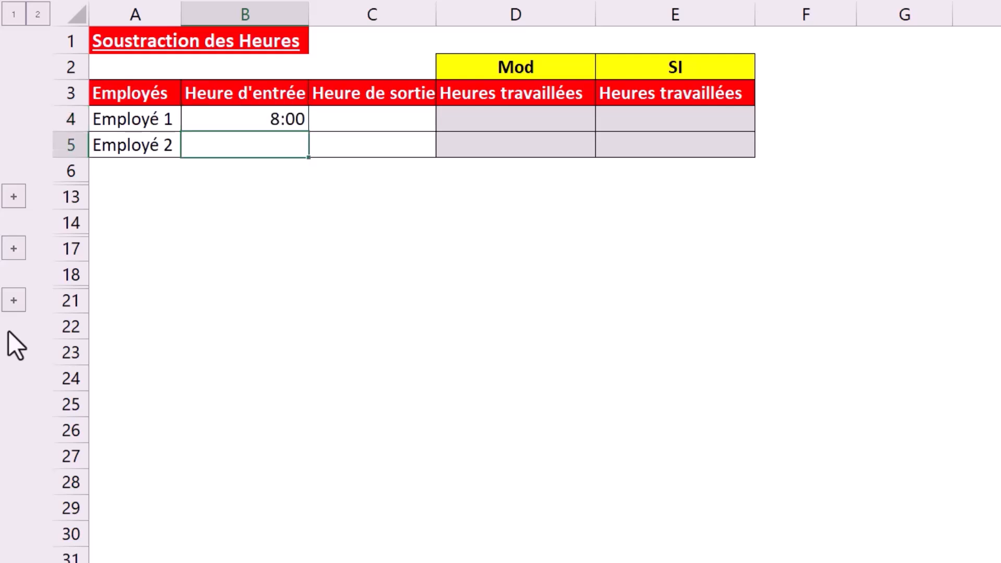
{"action": "type", "text": "17:00"}
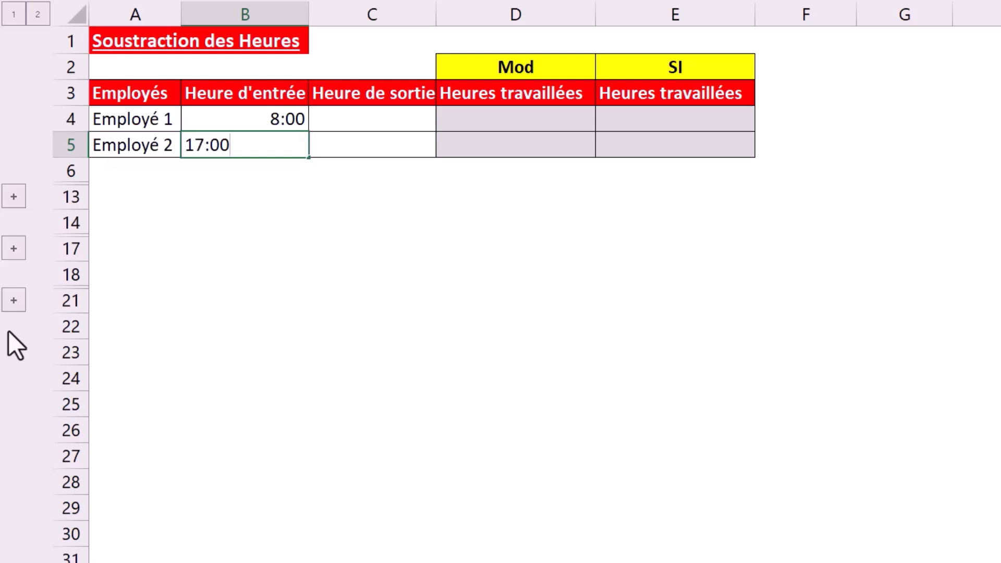
{"action": "key", "text": "Return"}
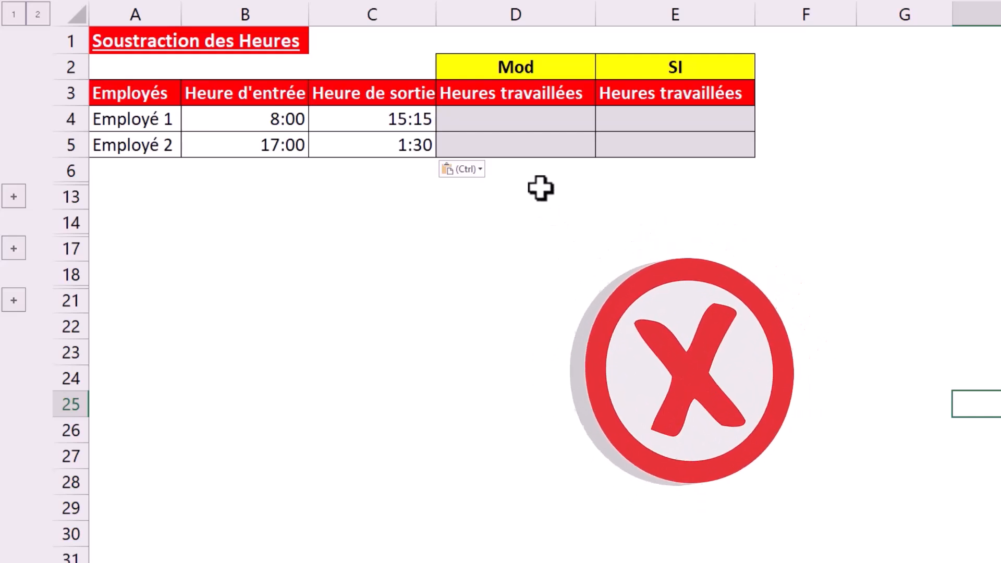
- Try calculating the hours worked by Employé 1 in D4 with the simple subtraction =C4-B4
{"action": "left_click", "coordinate": [539, 122]}
{"action": "type", "text": "="}
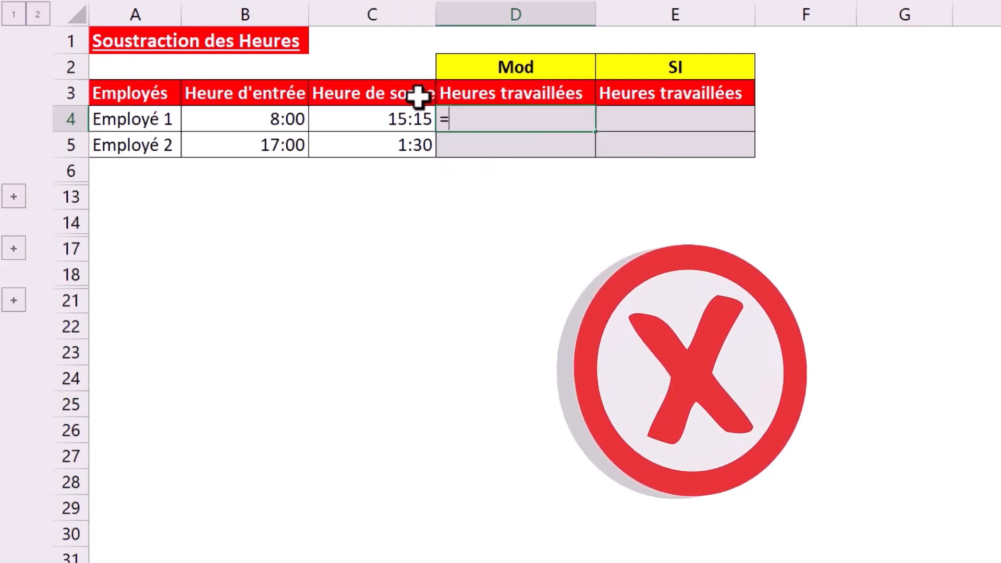
{"action": "left_click", "coordinate": [403, 116]}
{"action": "type", "text": "-"}
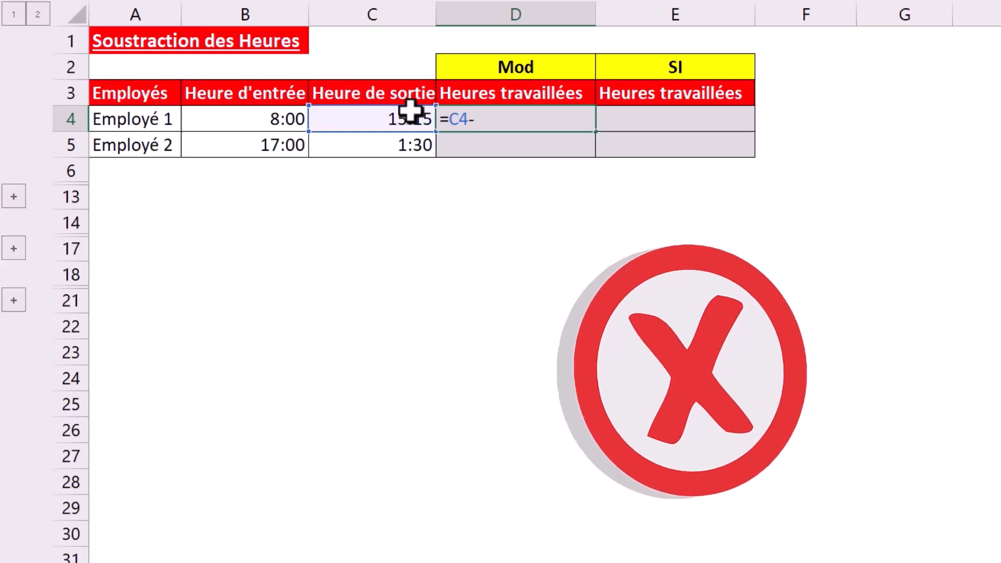
{"action": "left_click", "coordinate": [292, 119]}
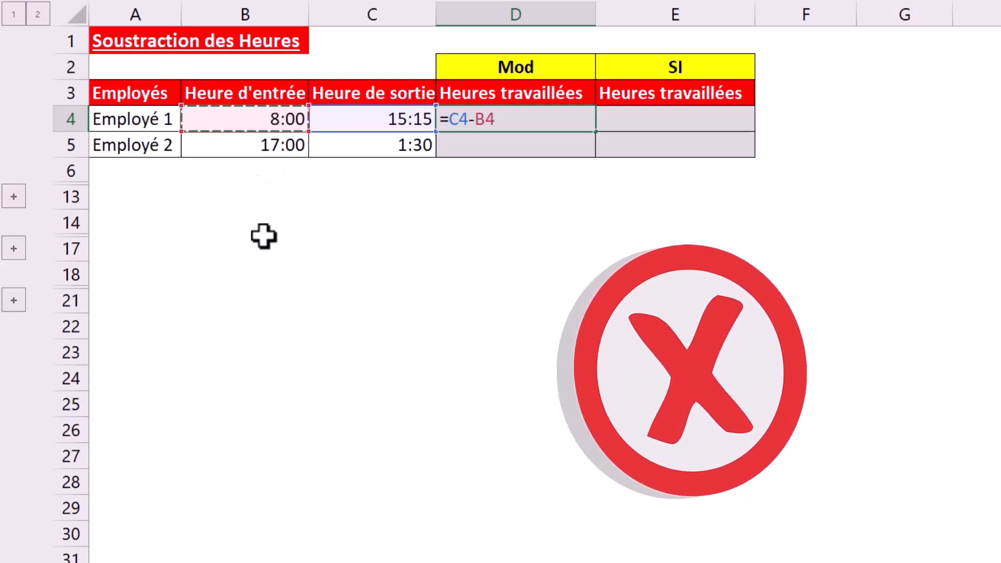
{"action": "key", "text": "Return"}
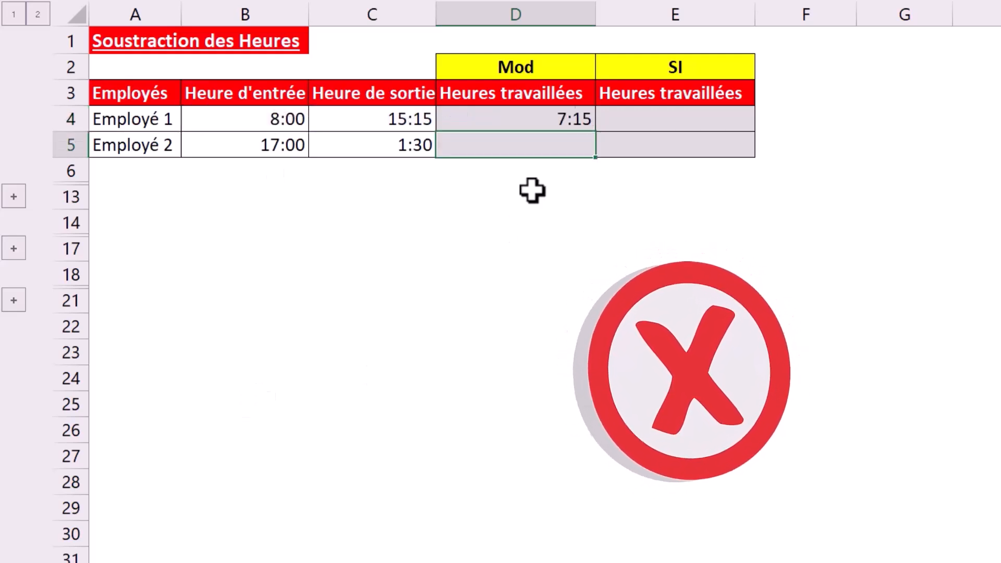
- Copy the subtraction formula from D4 down to D5 and clear both cells
{"action": "left_click", "coordinate": [578, 119]}
{"action": "left_click_drag", "start_coordinate": [596, 135], "coordinate": [590, 153]}
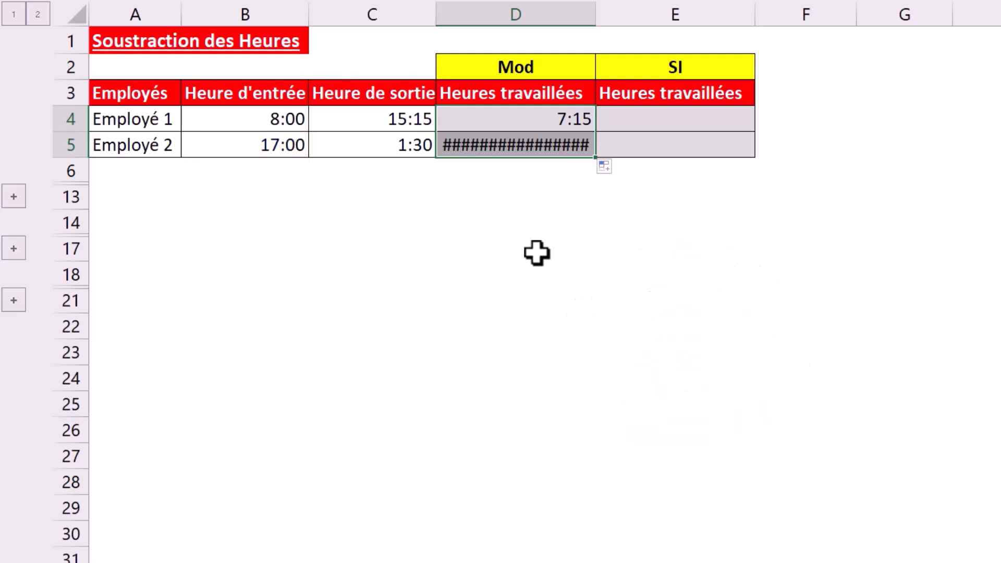
{"action": "left_click_drag", "start_coordinate": [539, 120], "coordinate": [539, 138]}
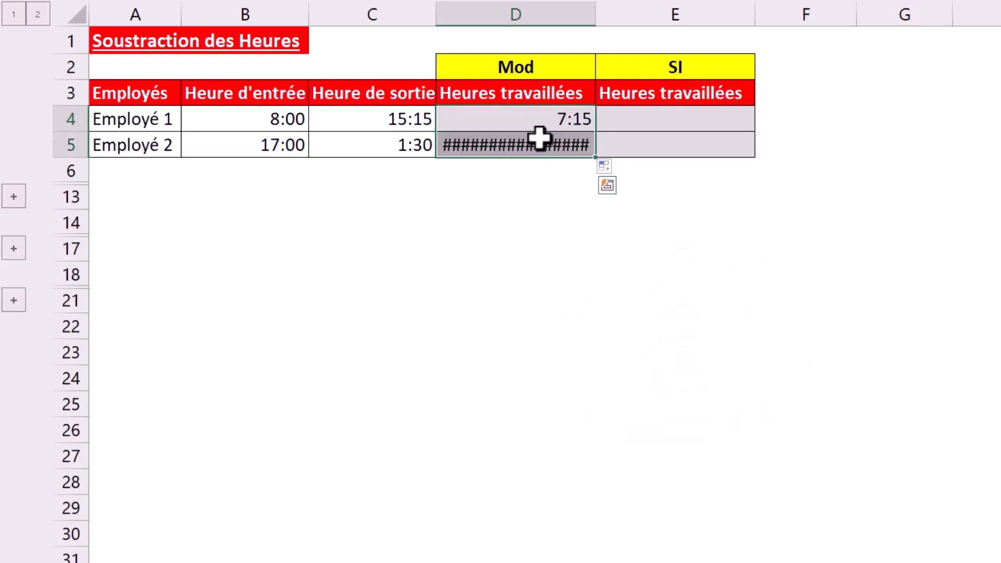
{"action": "key", "text": "Delete"}
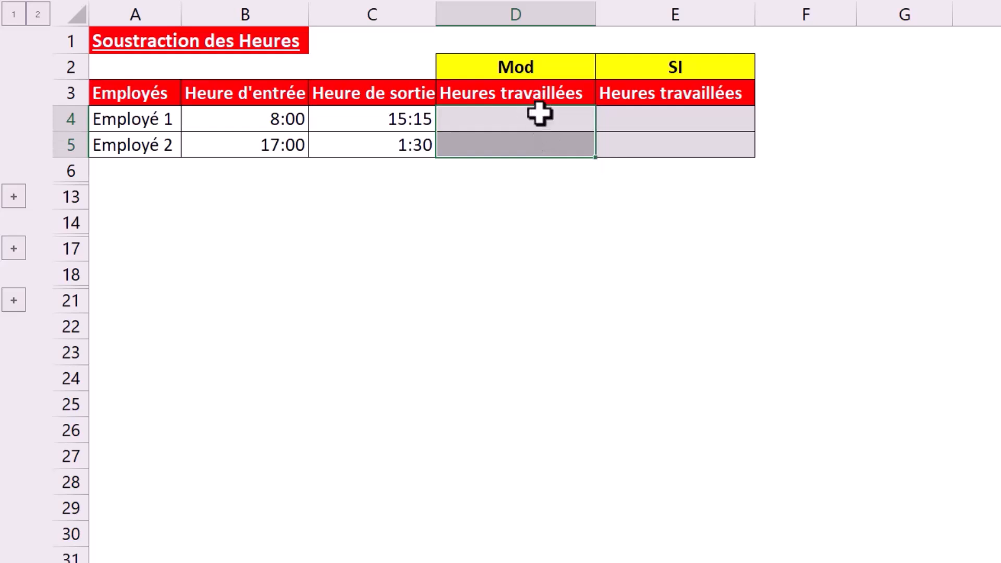
- Enter the formula =MOD(C4-B4;1) in D4 and copy it down to D5 for Employé 2
{"action": "left_click", "coordinate": [537, 117]}
{"action": "type", "text": "=mod"}
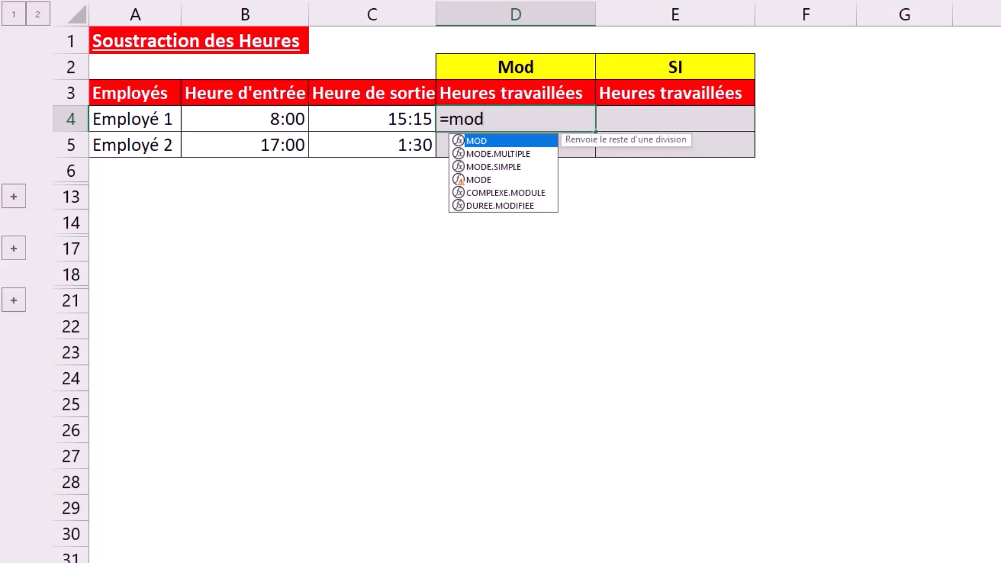
{"action": "key", "text": "Tab"}
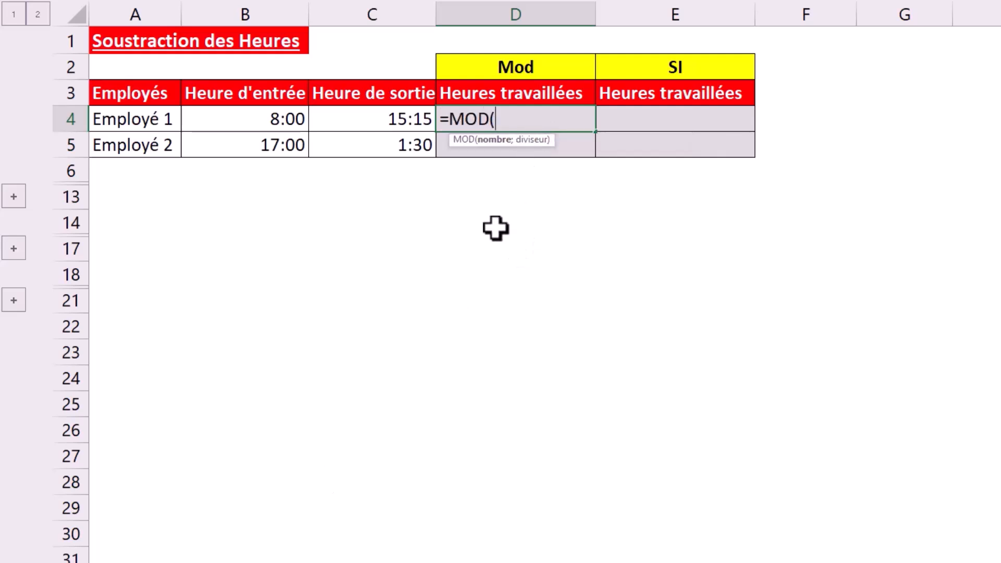
{"action": "left_click", "coordinate": [408, 122]}
{"action": "type", "text": "-"}
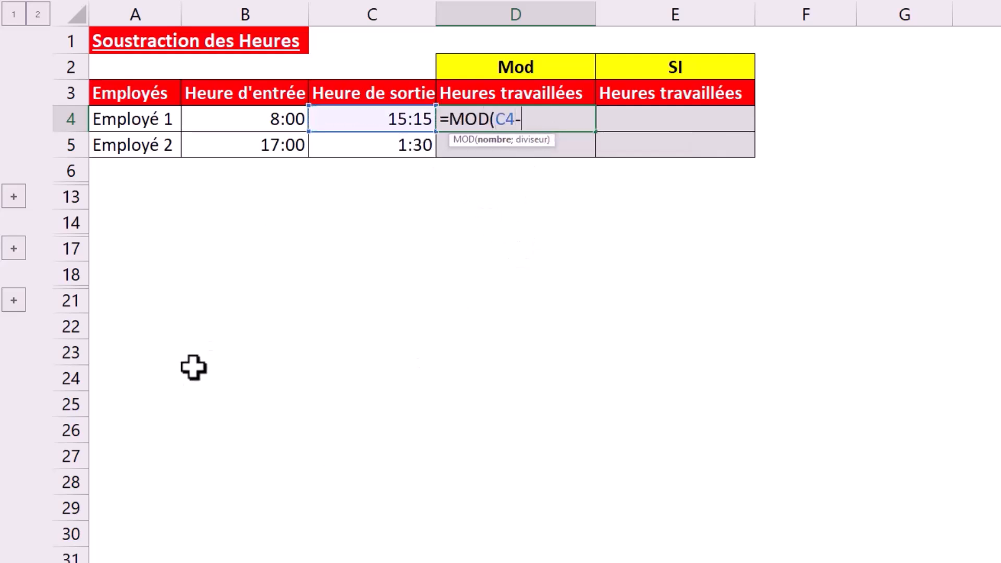
{"action": "left_click", "coordinate": [286, 124]}
{"action": "type", "text": ";1)"}
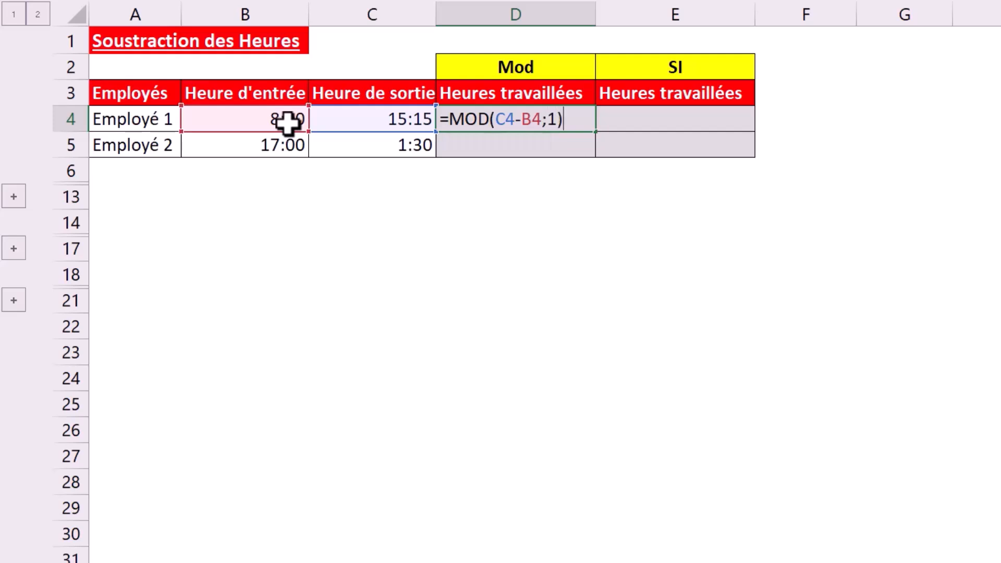
{"action": "key", "text": "Return"}
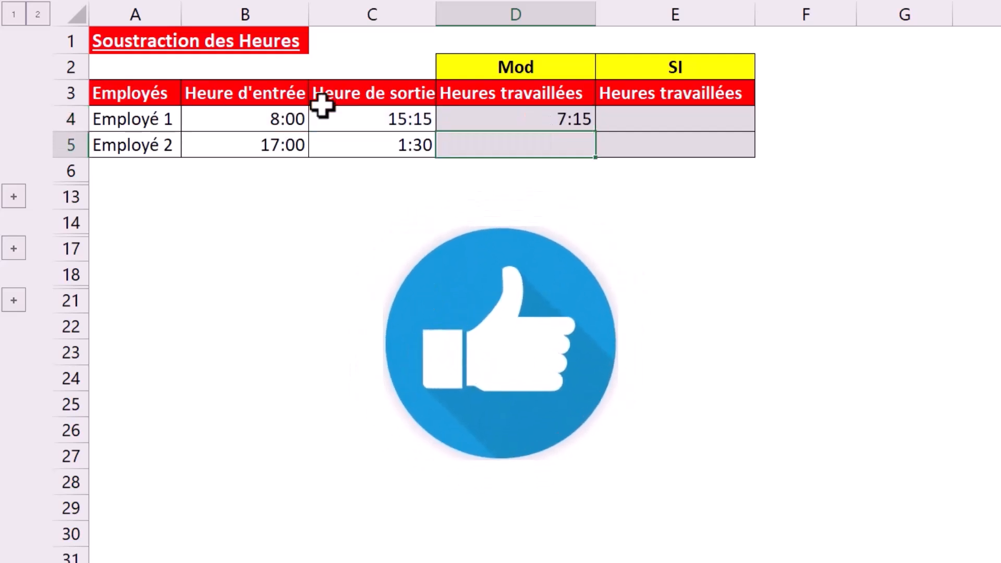
{"action": "left_click", "coordinate": [518, 118]}
{"action": "left_click_drag", "start_coordinate": [597, 135], "coordinate": [597, 153]}
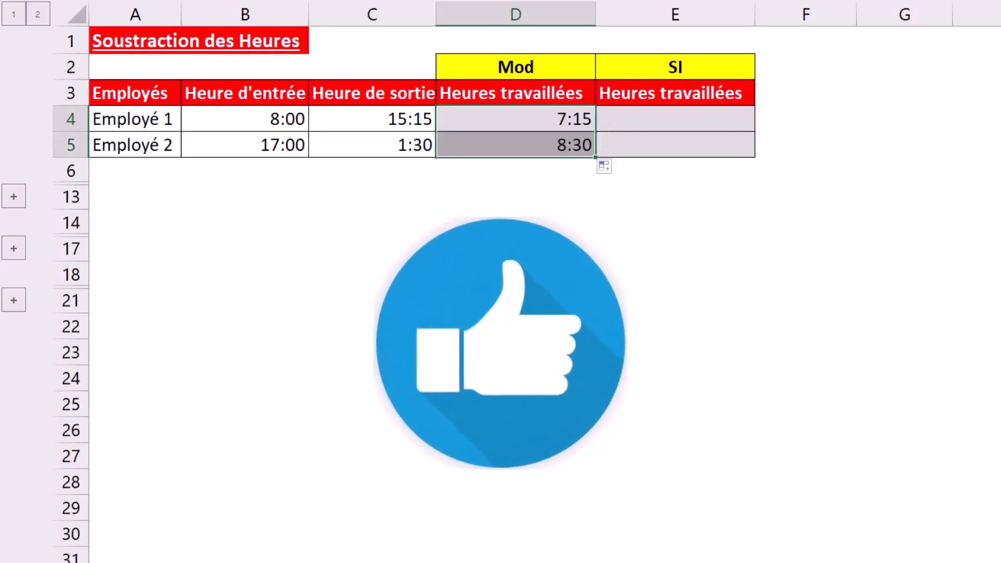
- Start an SI formula in E4 with the condition C4>B4 and C4-B4 as the value if true
{"action": "key", "text": "Right"}
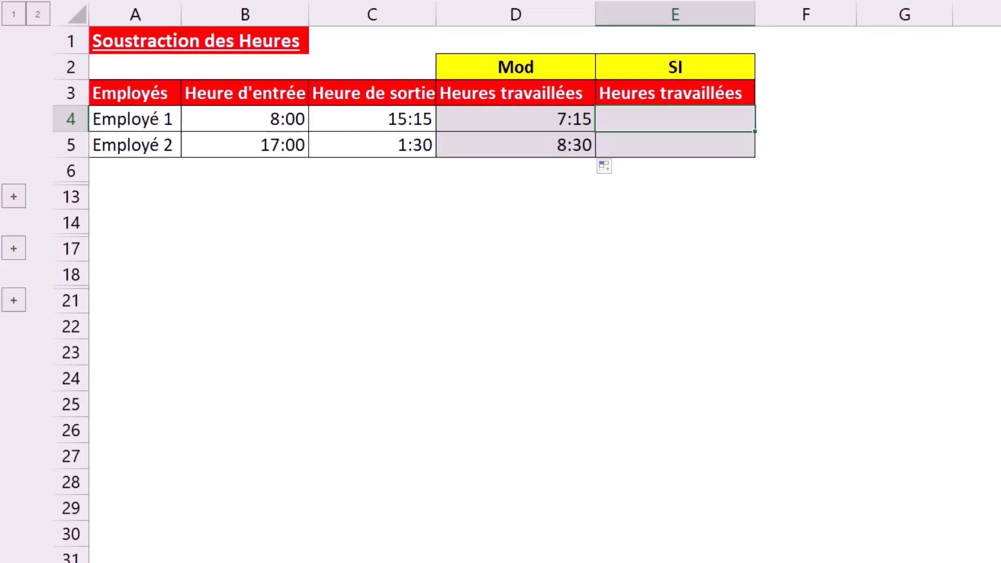
{"action": "type", "text": "=si"}
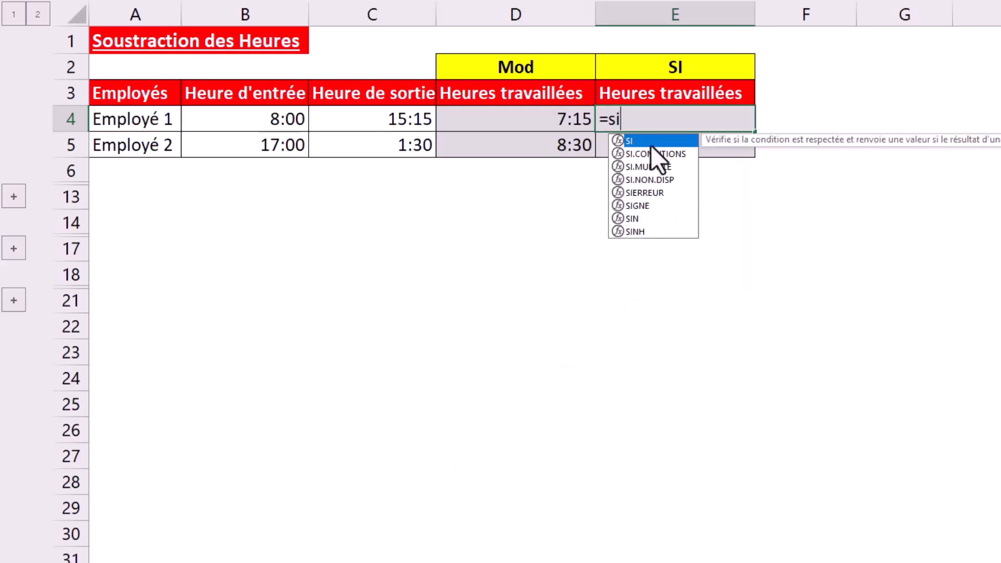
{"action": "key", "text": "Tab"}
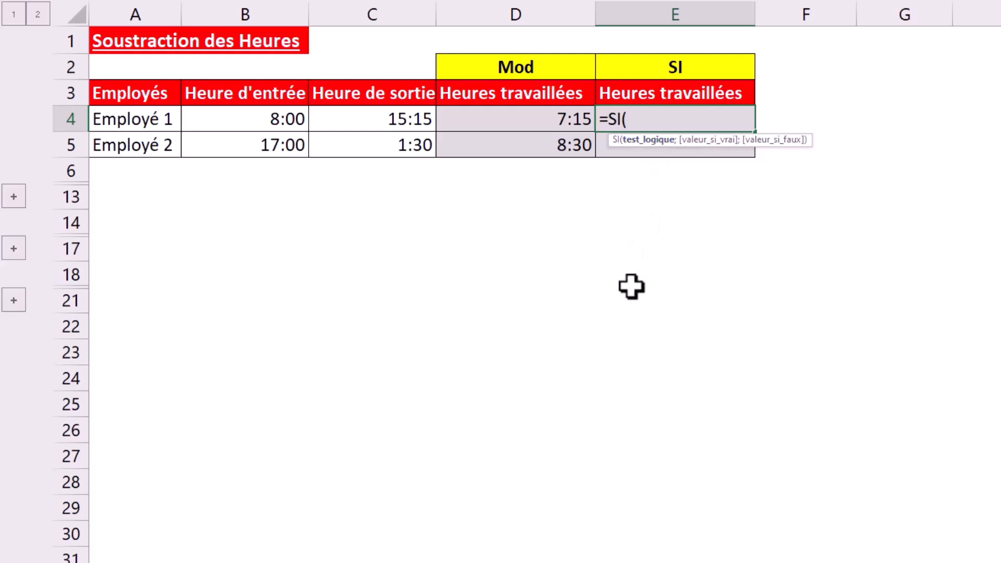
{"action": "left_click", "coordinate": [376, 125]}
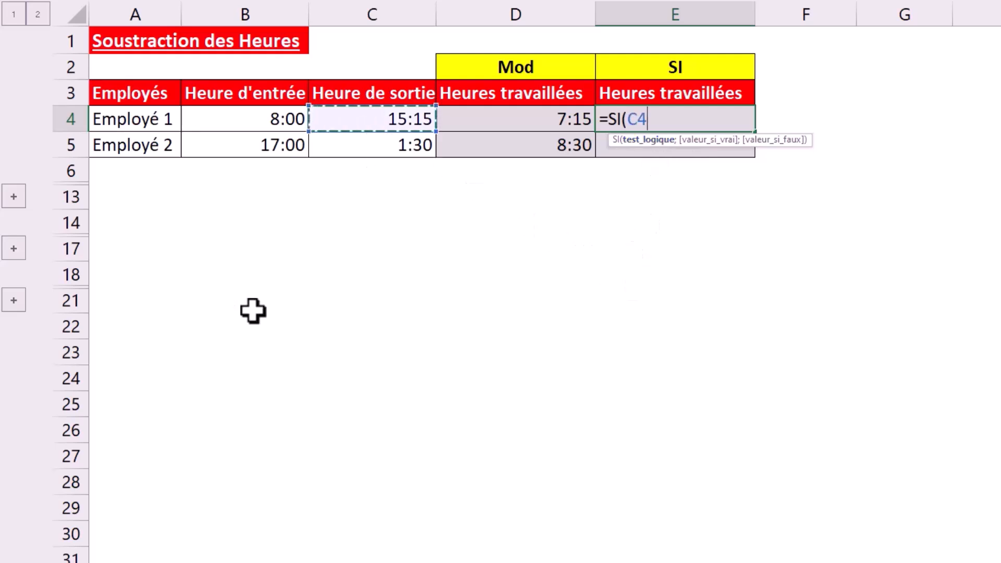
{"action": "type", "text": ">"}
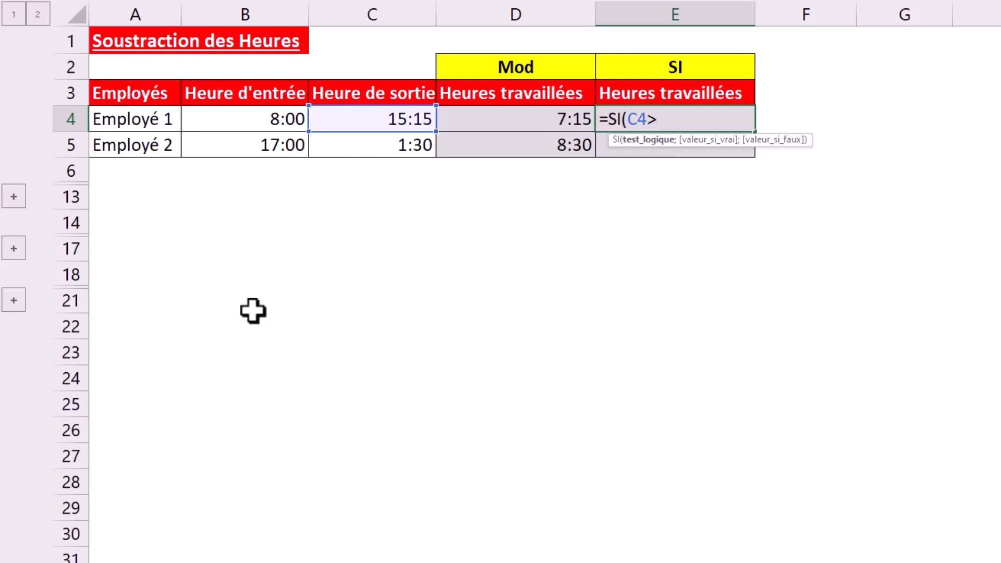
{"action": "left_click", "coordinate": [249, 124]}
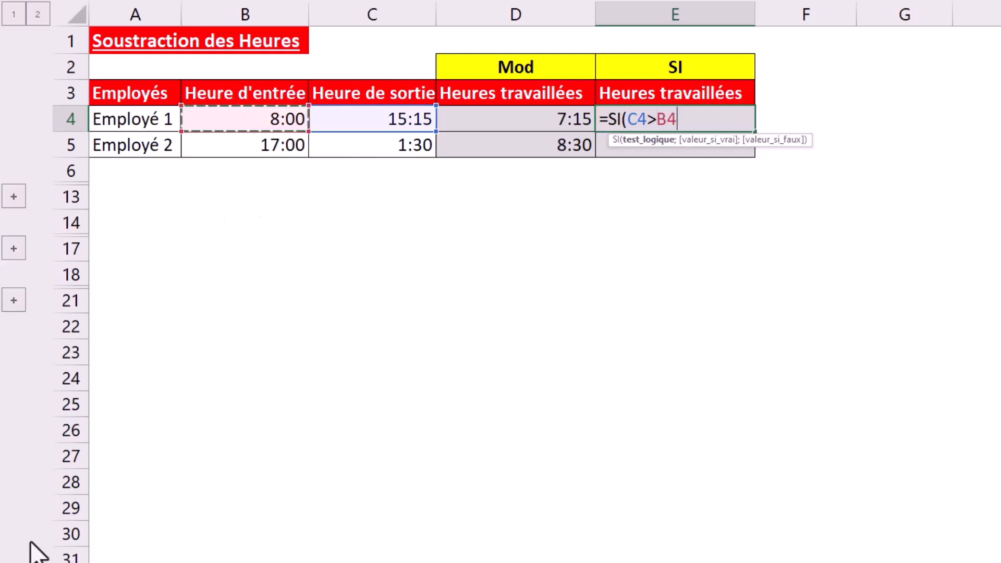
{"action": "type", "text": ";"}
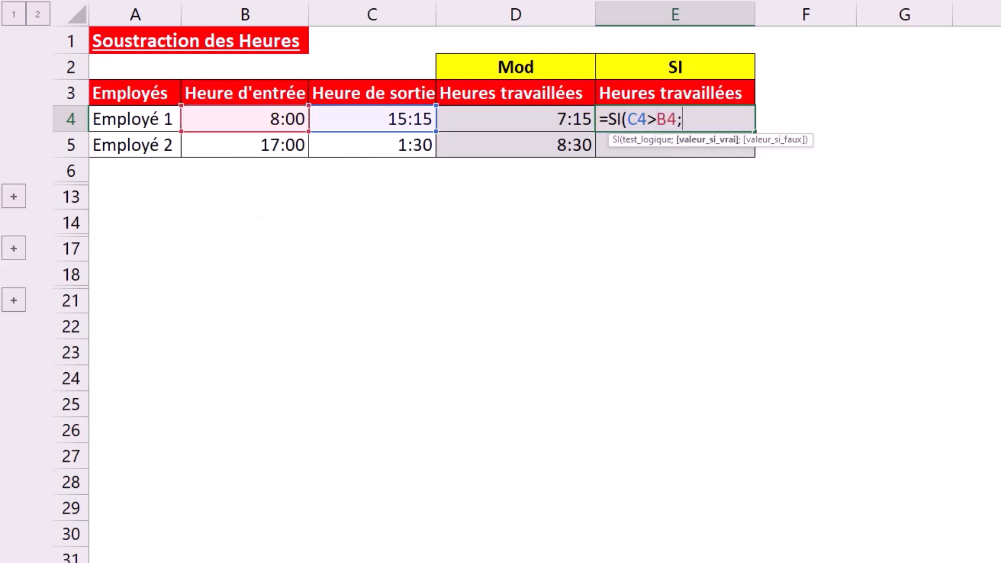
{"action": "left_click", "coordinate": [350, 123]}
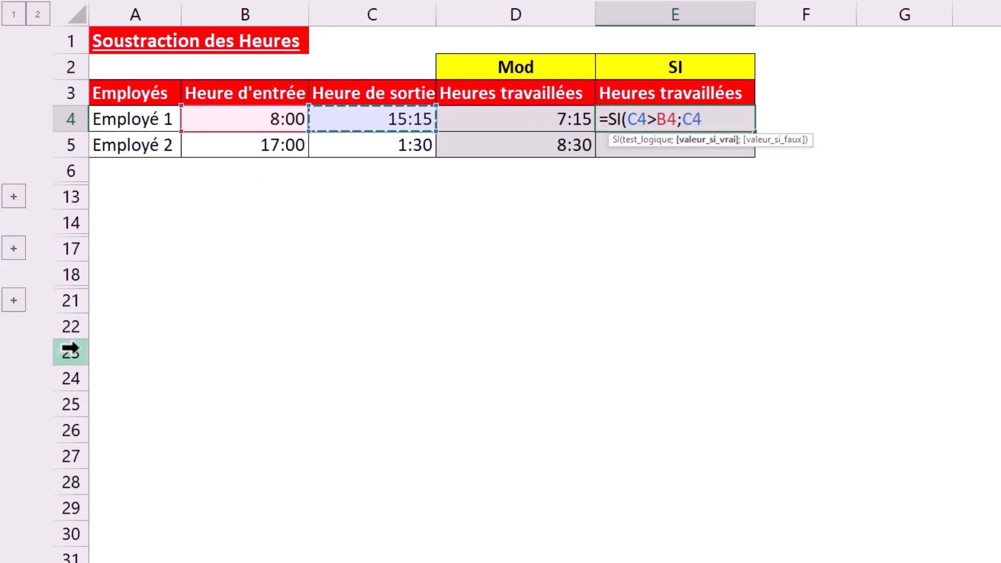
{"action": "type", "text": "-"}
{"action": "left_click", "coordinate": [216, 119]}
{"action": "type", "text": ";"}
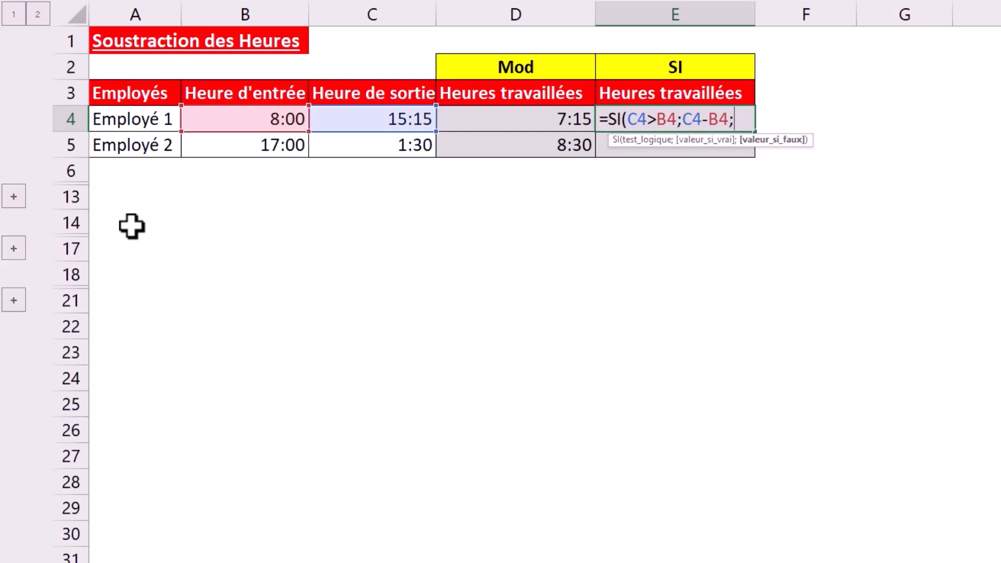
- Complete the SI formula in E4 with 1+C4-B4 as the value if false, and copy it down to E5
{"action": "type", "text": "1+"}
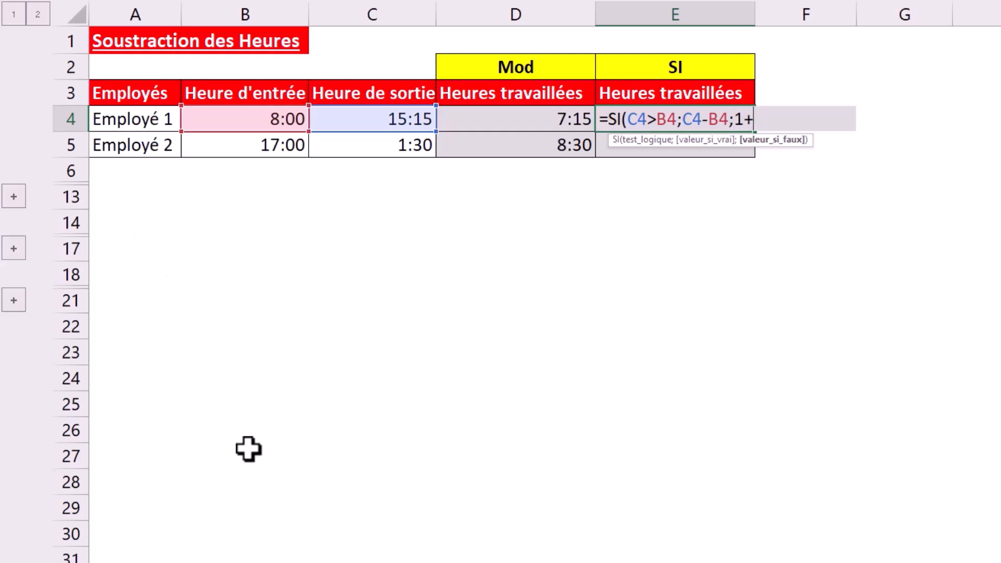
{"action": "left_click", "coordinate": [392, 126]}
{"action": "type", "text": "-"}
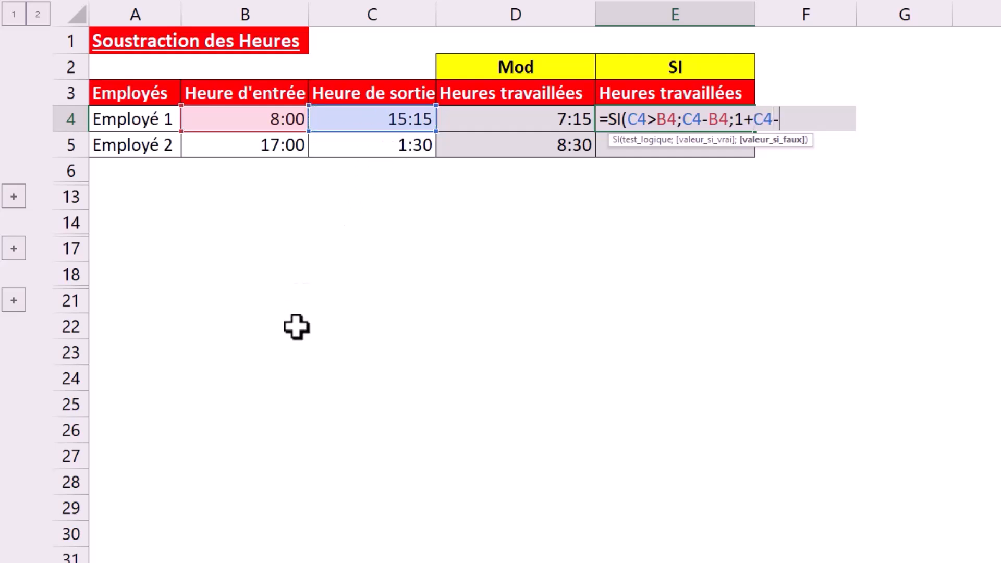
{"action": "left_click", "coordinate": [230, 121]}
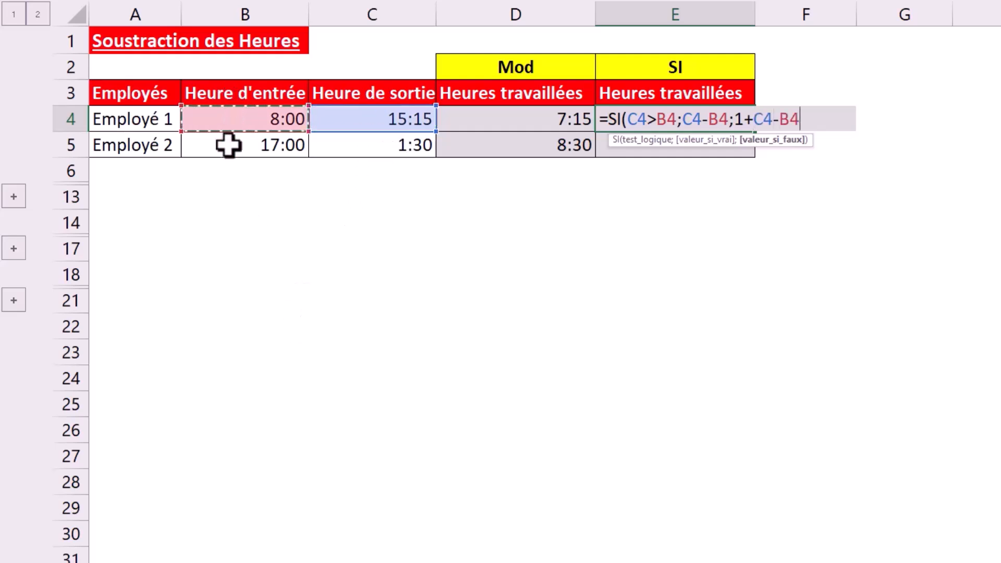
{"action": "type", "text": ")"}
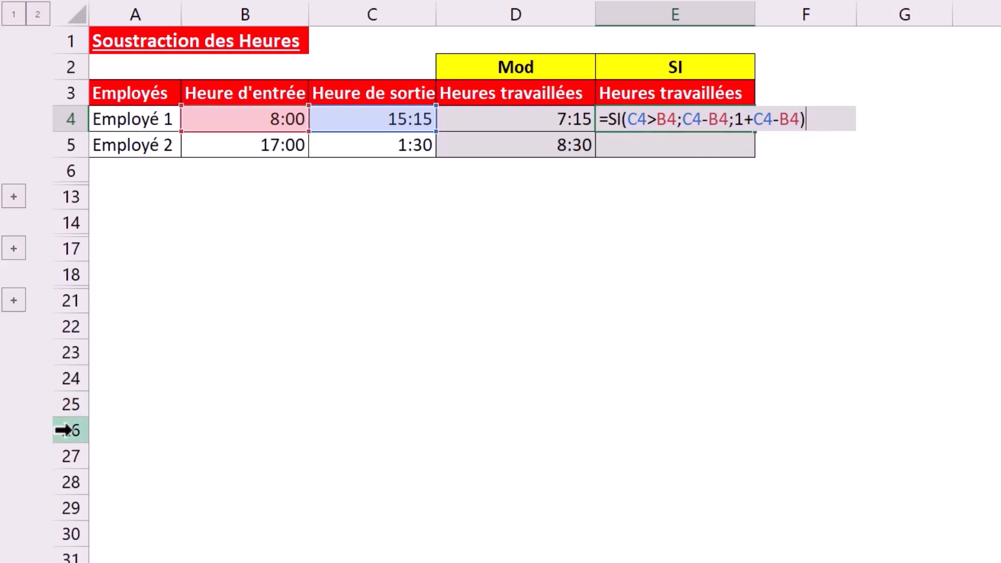
{"action": "key", "text": "Return"}
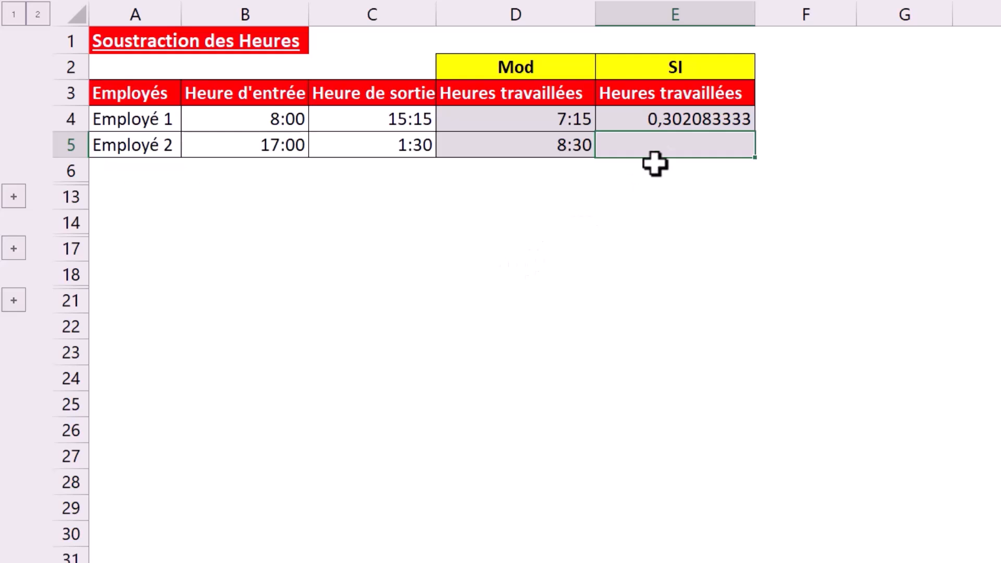
{"action": "left_click", "coordinate": [688, 119]}
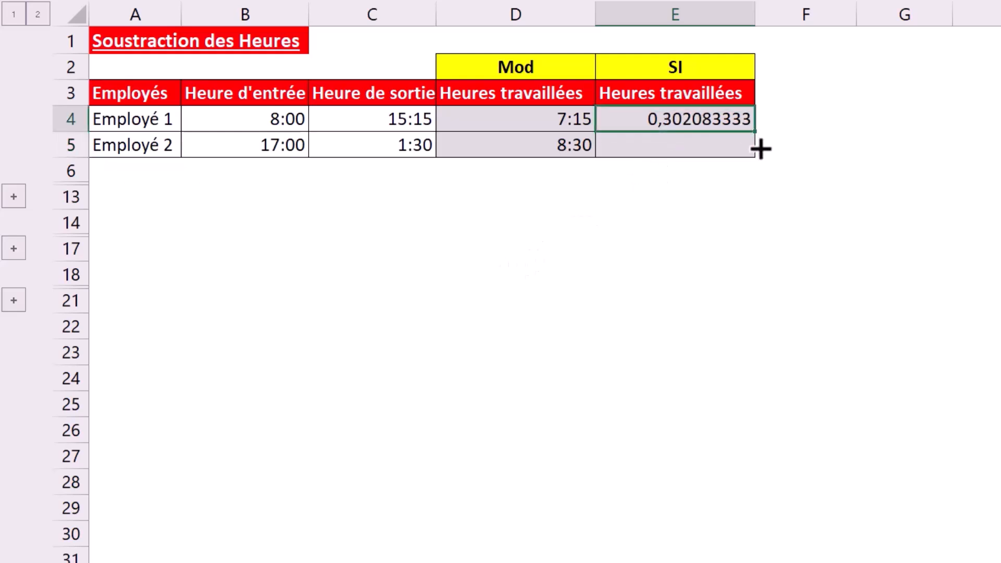
{"action": "left_click_drag", "start_coordinate": [762, 152], "coordinate": [713, 149]}
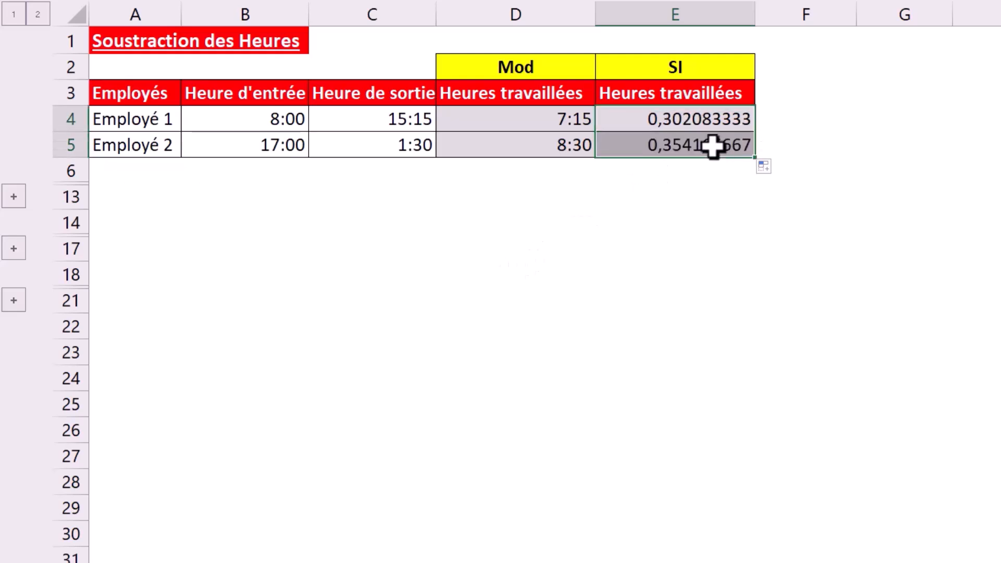
- Format the SI results in E4:E5 as Heure with the 13:30 type
{"action": "right_click", "coordinate": [712, 147]}
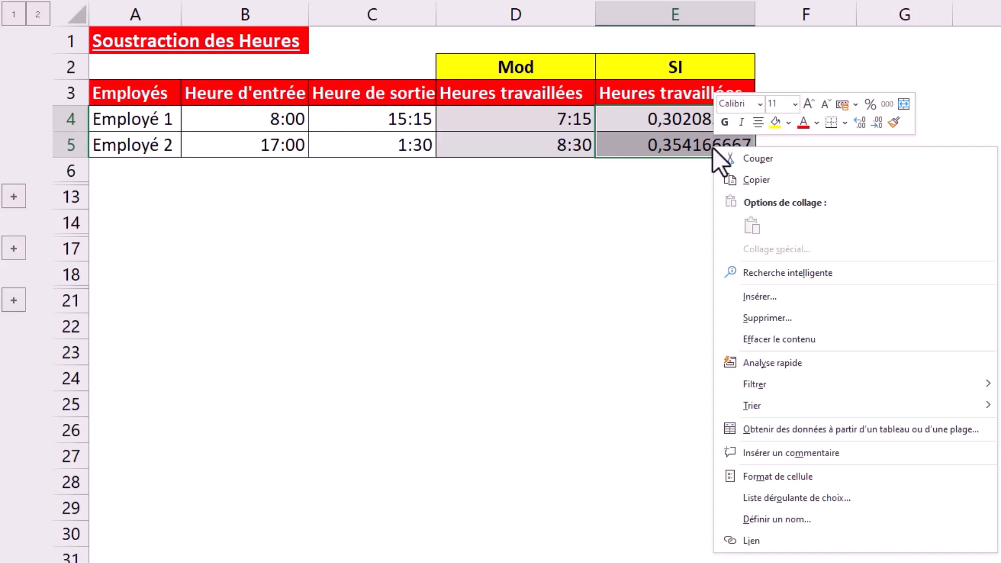
{"action": "left_click", "coordinate": [777, 477]}
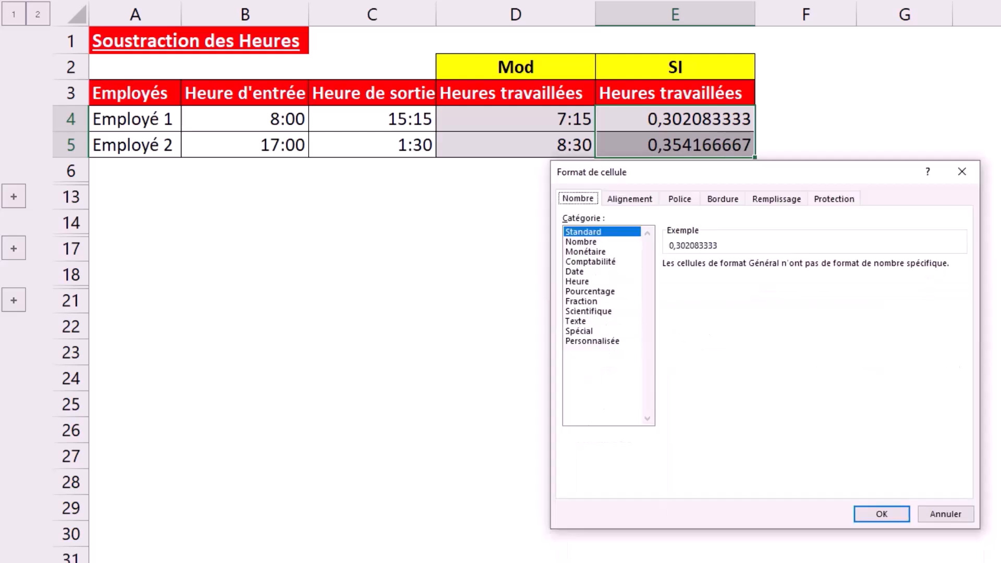
{"action": "left_click", "coordinate": [580, 283]}
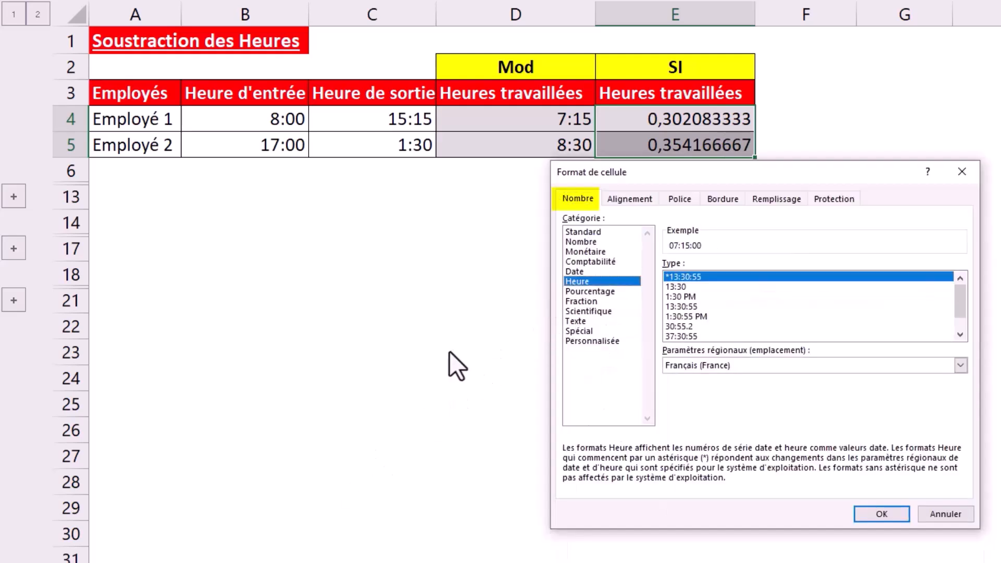
{"action": "left_click", "coordinate": [693, 286]}
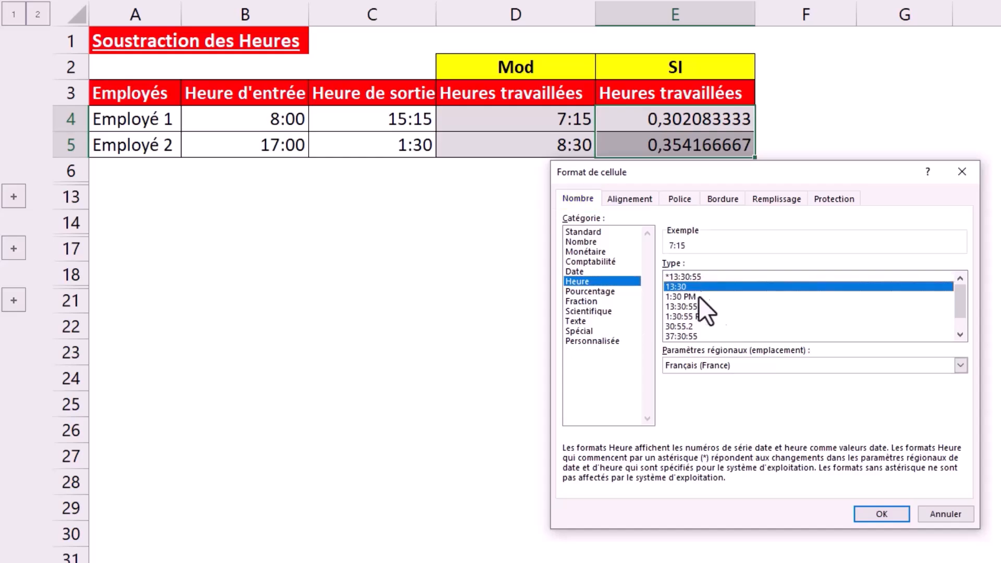
{"action": "left_click", "coordinate": [880, 517]}
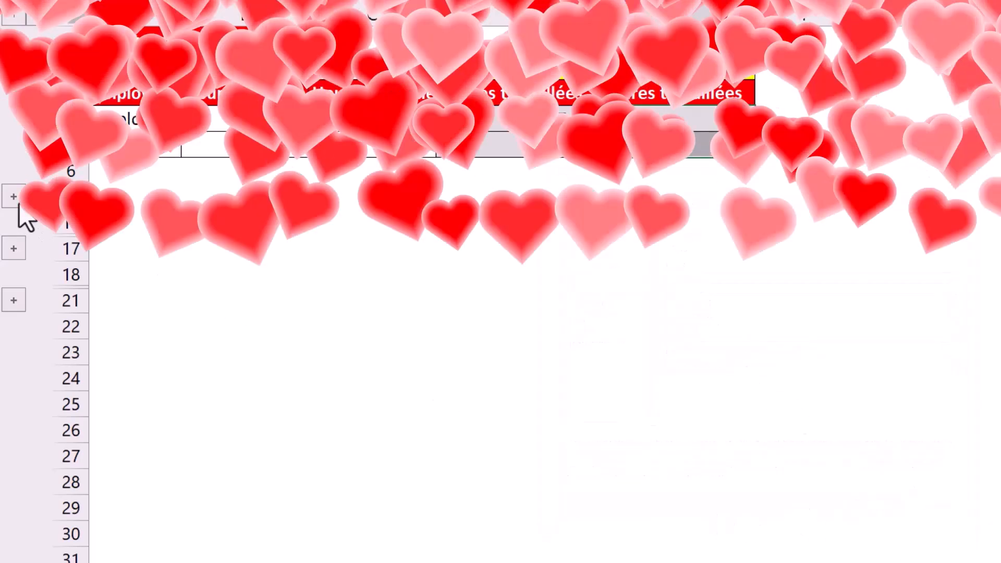
- Expand the grouped Addition des Heures section and enter the formula =B10+B11 in the Total cell B12
{"action": "left_click", "coordinate": [19, 202]}
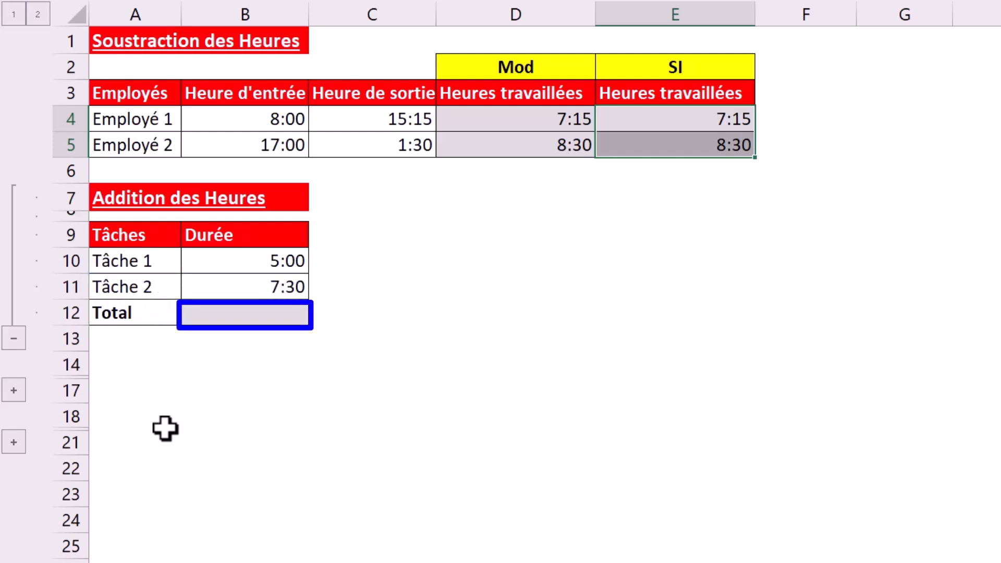
{"action": "left_click", "coordinate": [209, 311]}
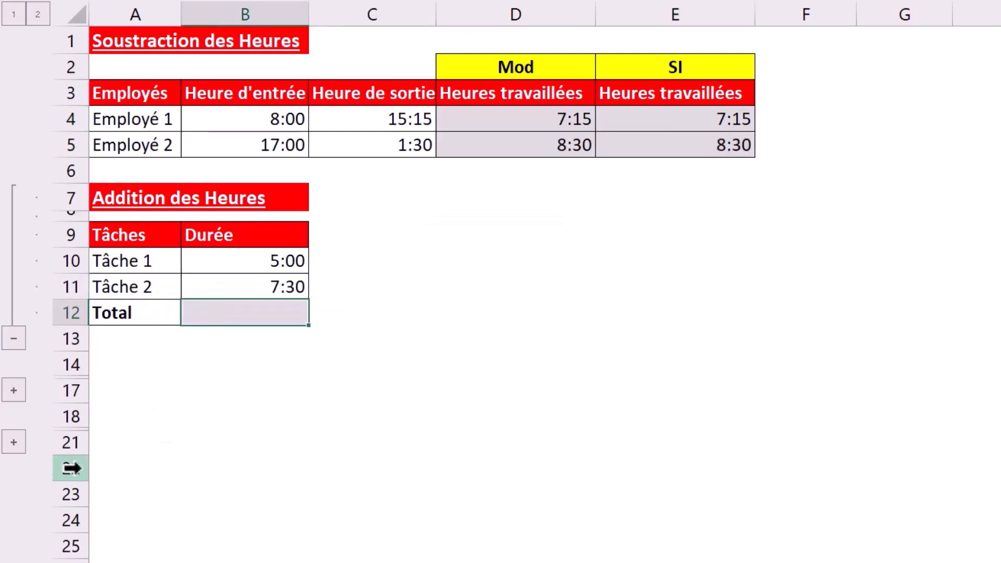
{"action": "type", "text": "="}
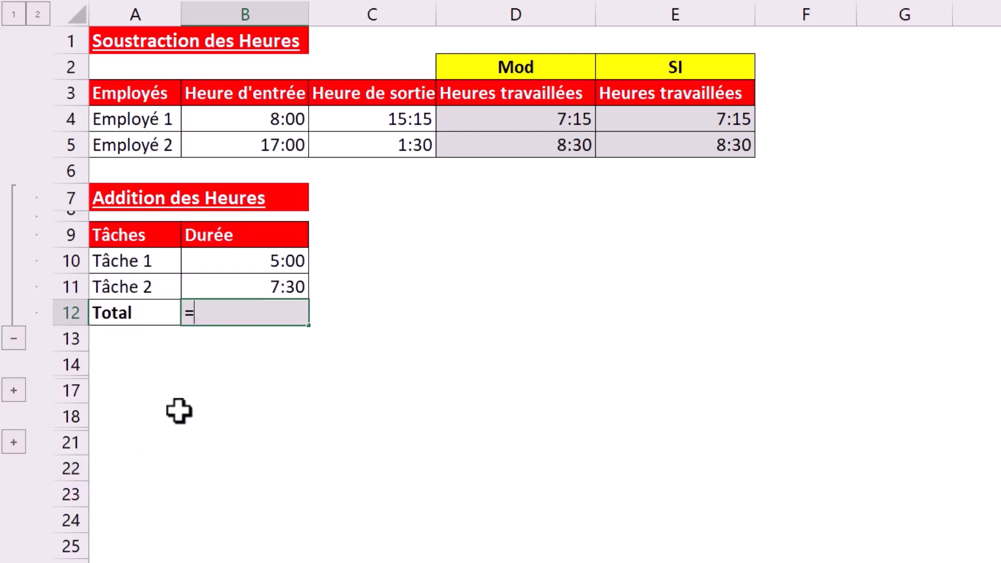
{"action": "left_click", "coordinate": [247, 263]}
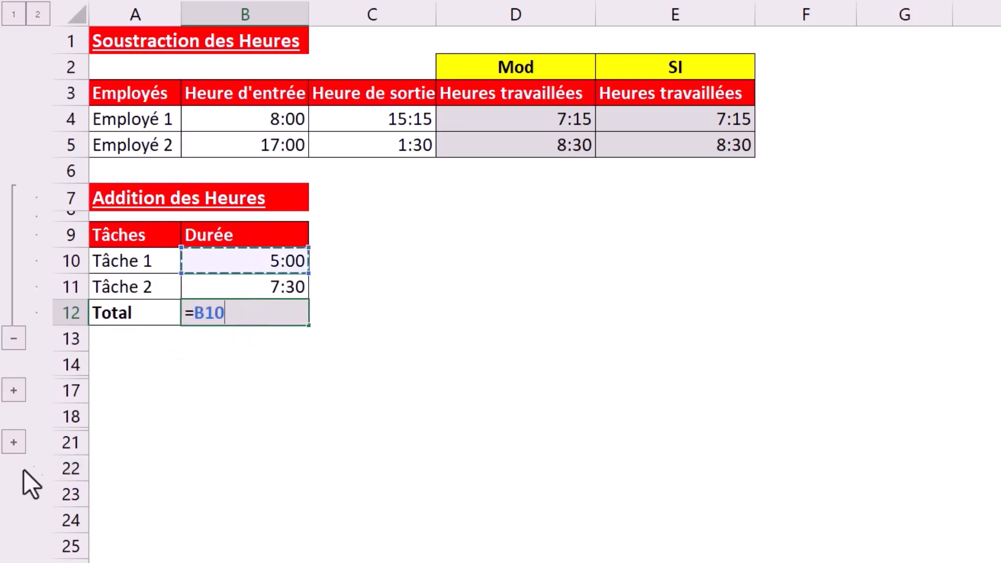
{"action": "type", "text": "+"}
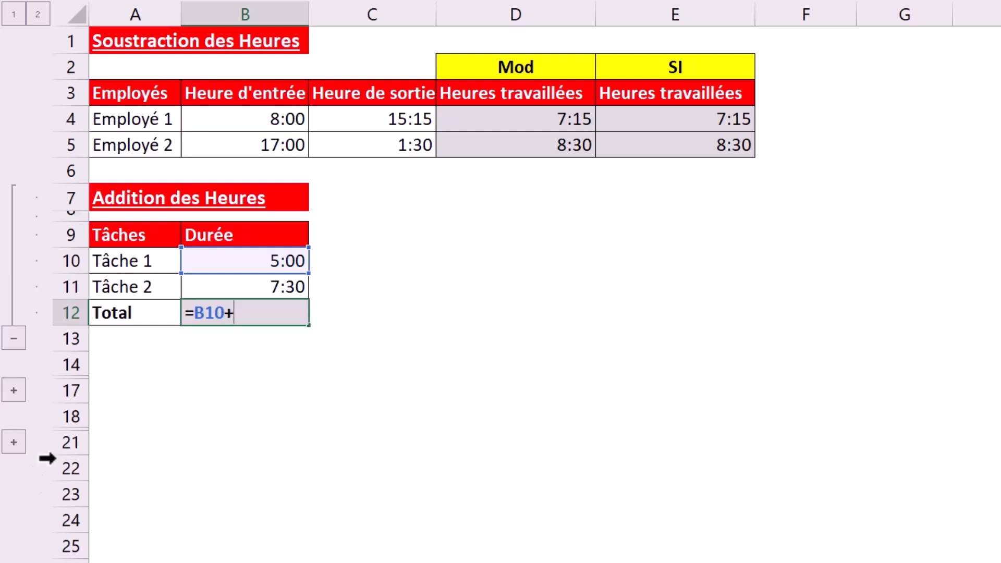
{"action": "left_click", "coordinate": [230, 287]}
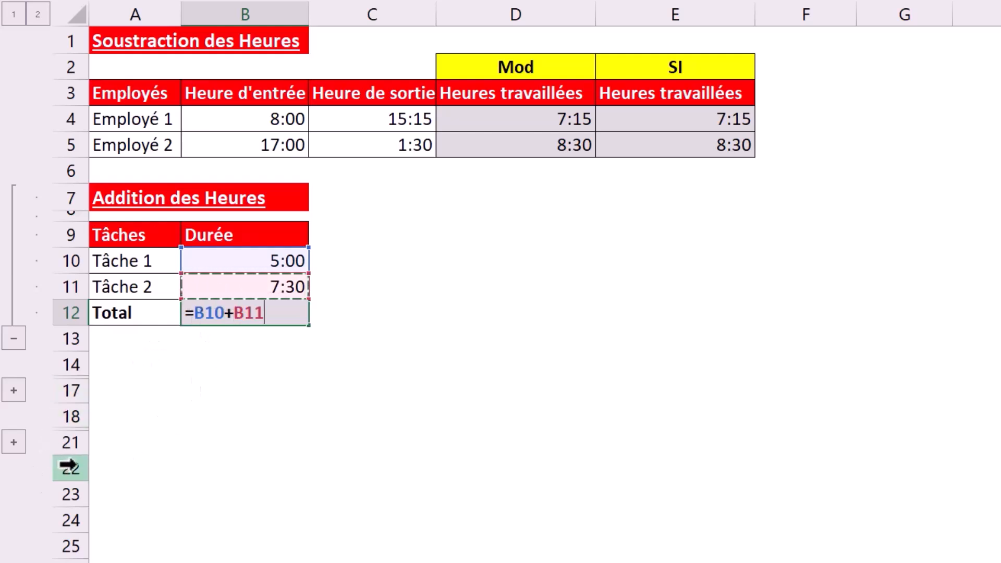
{"action": "key", "text": "Return"}
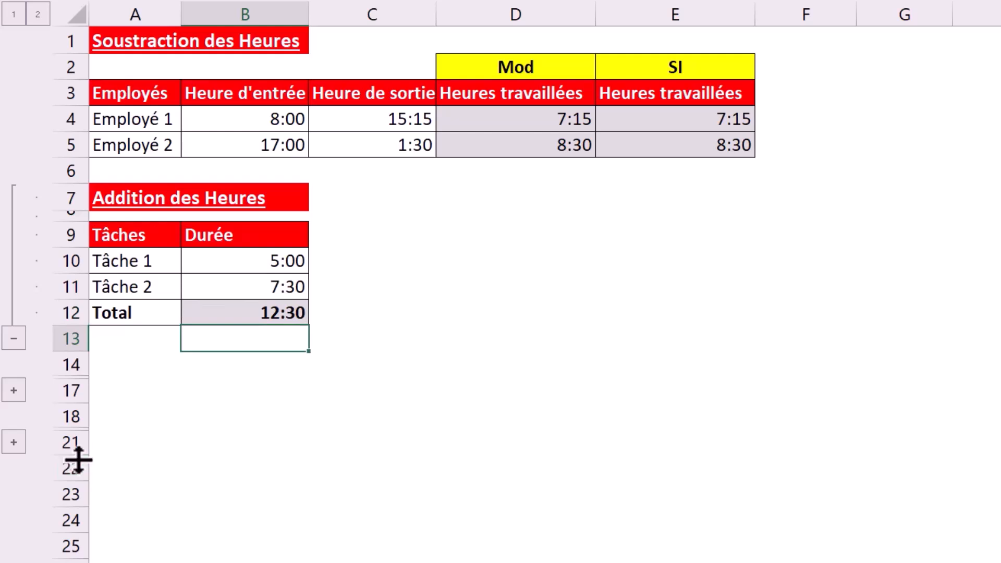
- Change the duration of Tâche 1 in B10 to 22:00
{"action": "double_click", "coordinate": [208, 266]}
{"action": "key", "text": "Delete"}
{"action": "key", "text": "Delete"}
{"action": "type", "text": "22"}
{"action": "key", "text": "Return"}
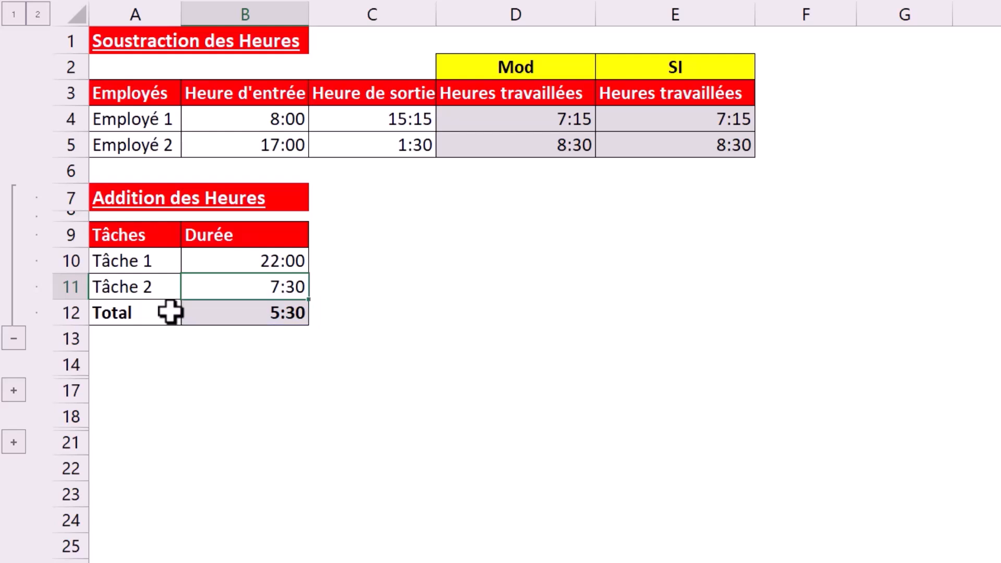
- Apply the custom number format [h]:mm to the Total cell B12
{"action": "left_click", "coordinate": [288, 311]}
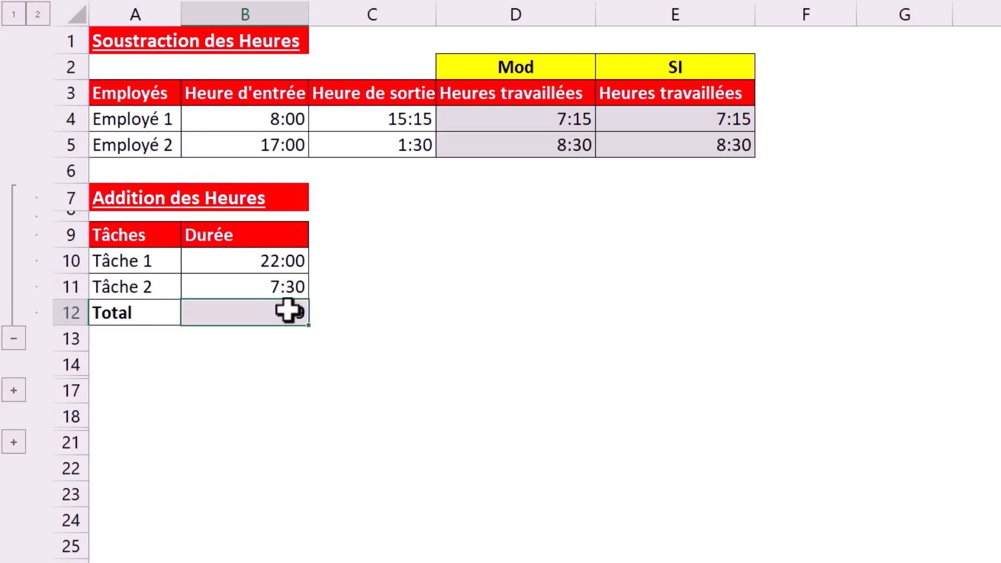
{"action": "right_click", "coordinate": [288, 311]}
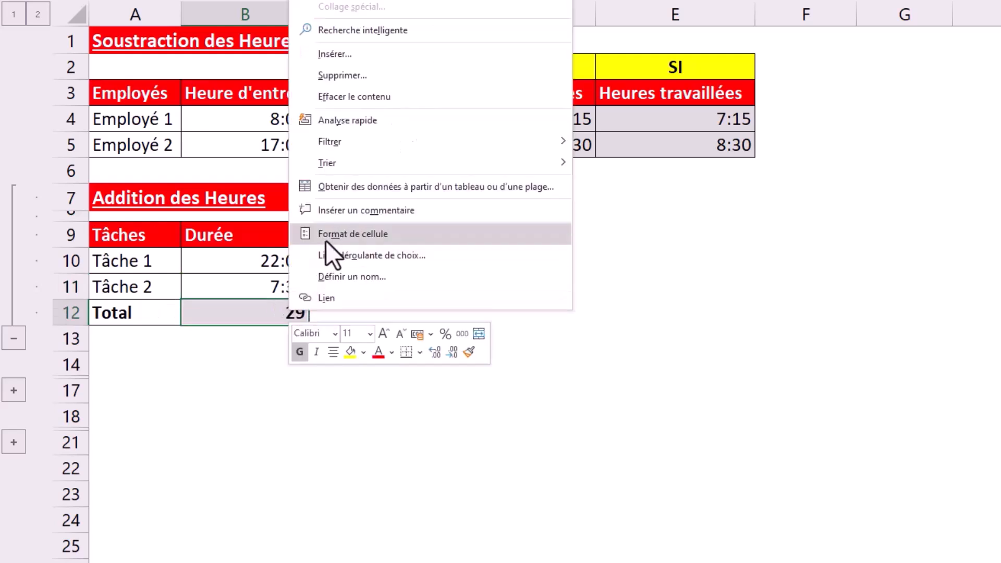
{"action": "left_click", "coordinate": [366, 243]}
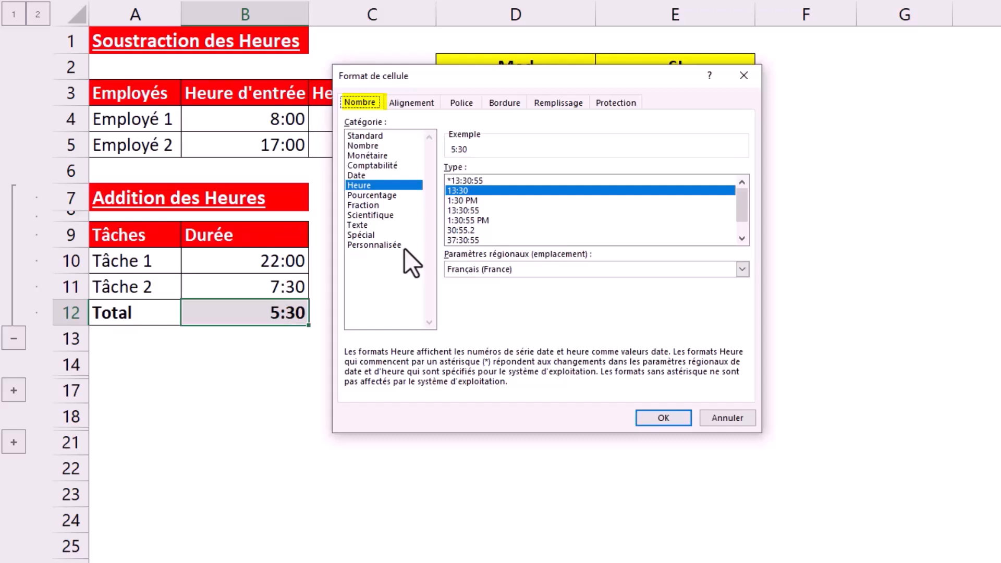
{"action": "left_click", "coordinate": [405, 248]}
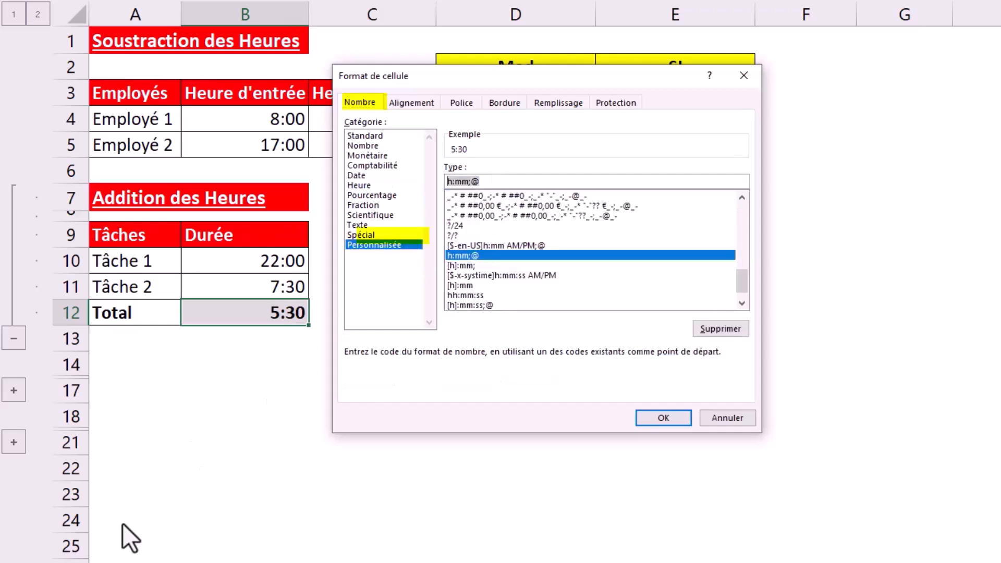
{"action": "key", "text": "BackSpace"}
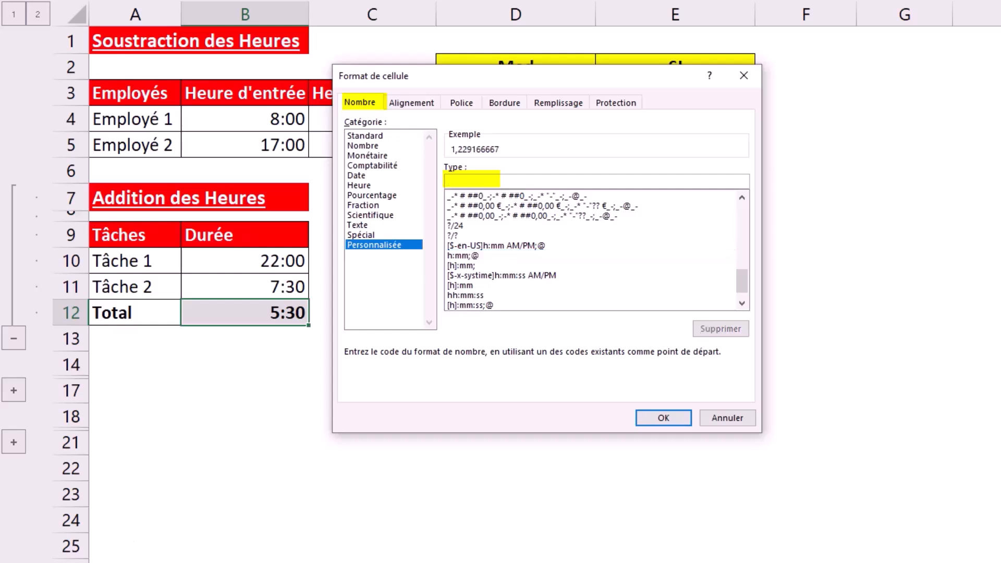
{"action": "type", "text": "[h"}
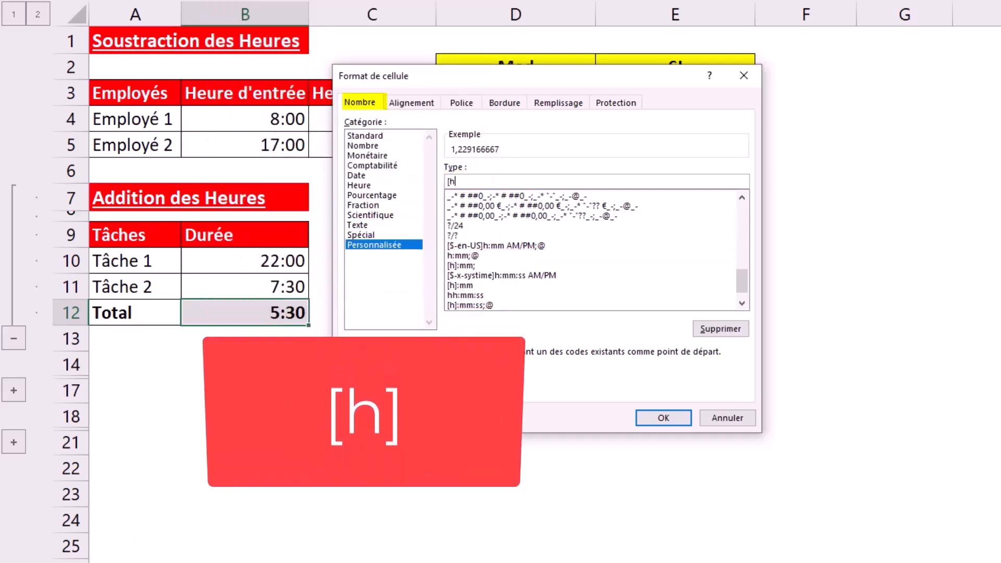
{"action": "type", "text": "]"}
{"action": "type", "text": ":"}
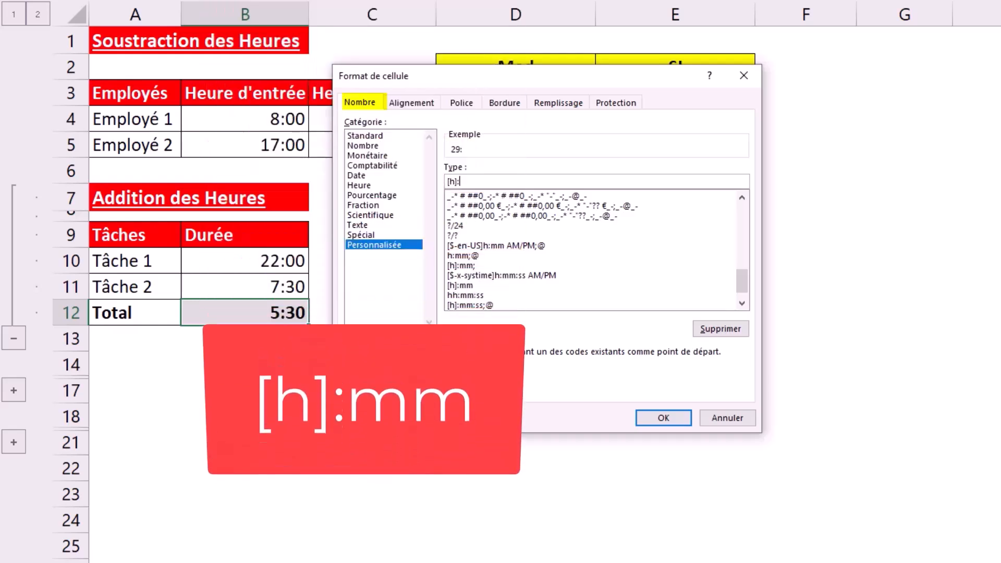
{"action": "type", "text": "mm"}
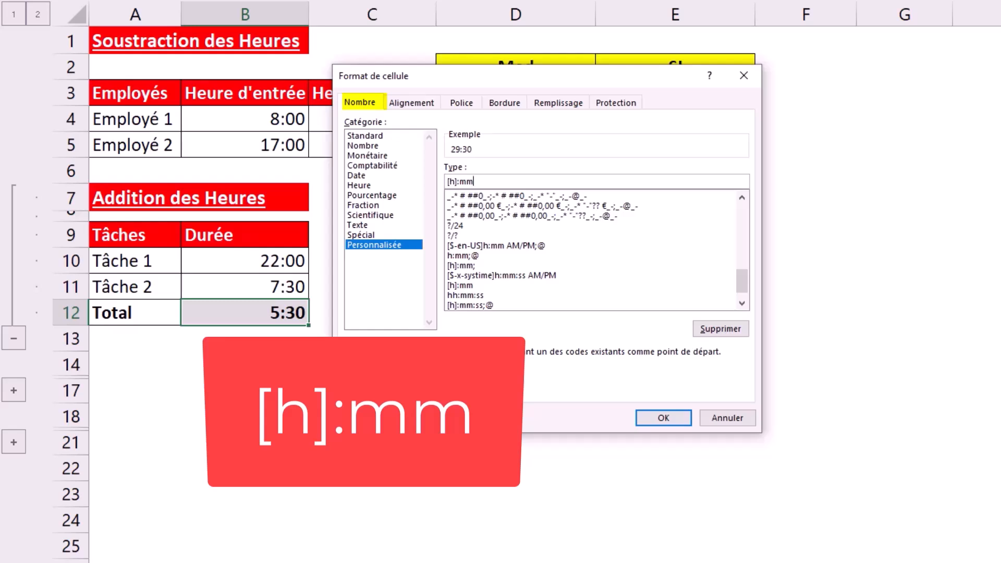
{"action": "left_click", "coordinate": [681, 416]}
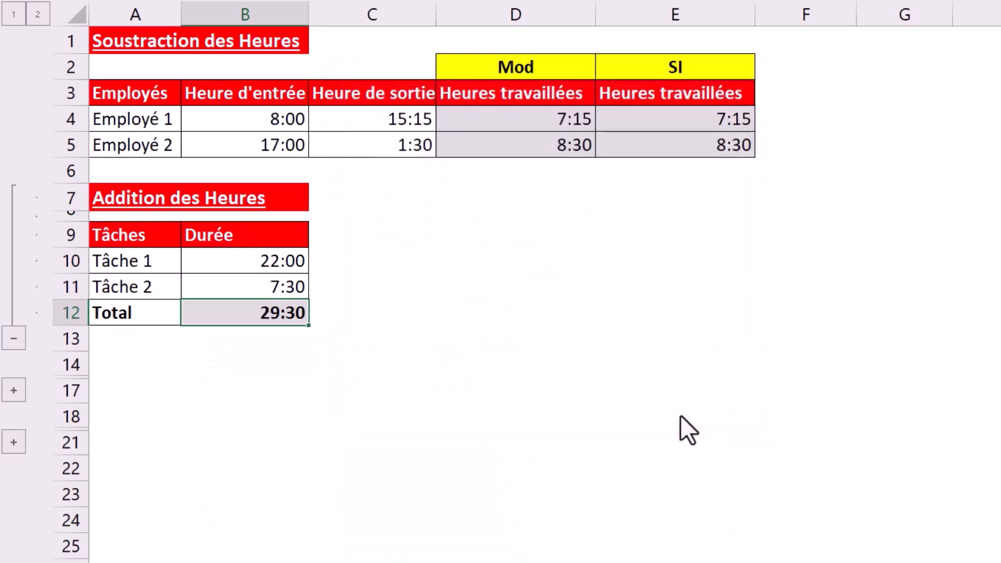